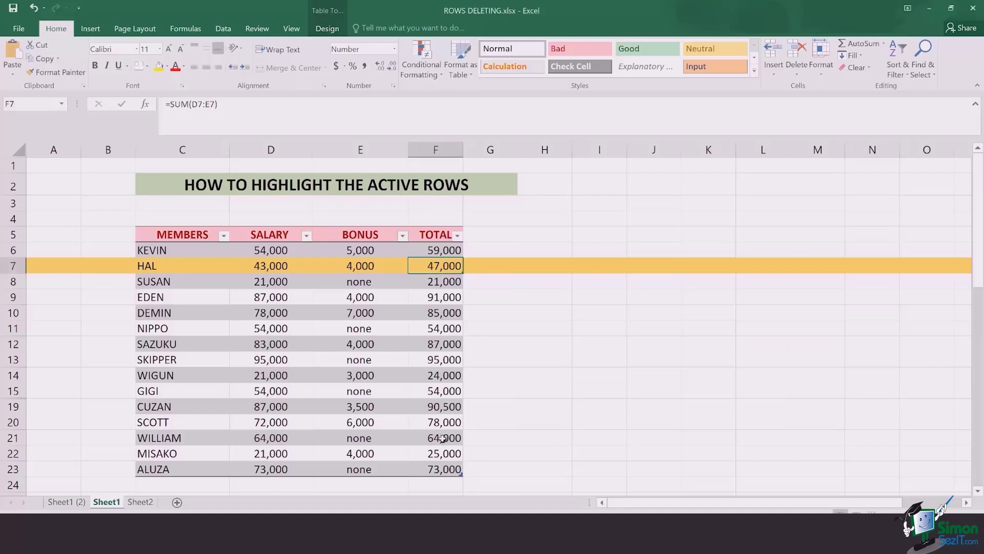
Step: Select cell G21 so the peach highlight moves from row 7 to WILLIAM's row 21
click(478, 436)
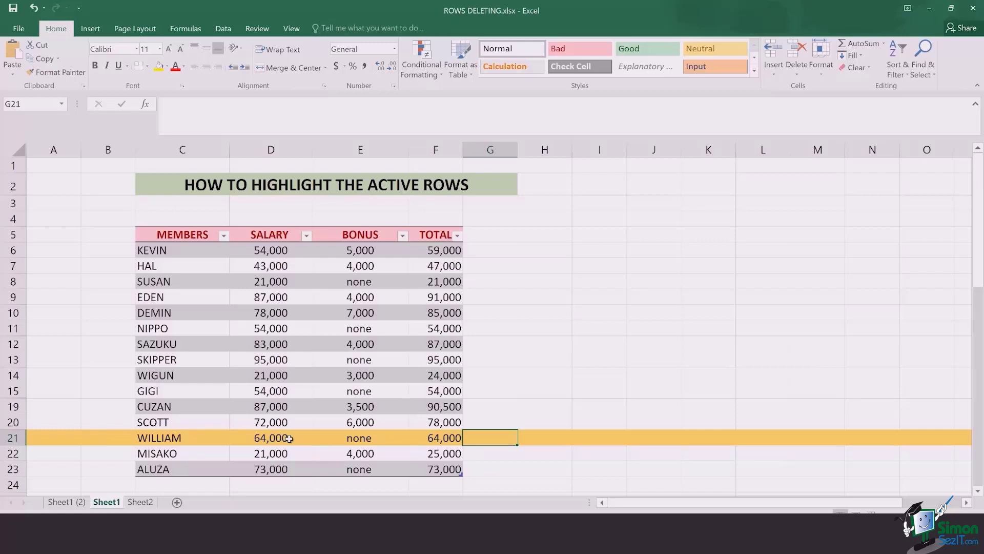
Step: On Sheet1 (2), check that selecting cells in rows 11, 15 and 9 highlights nothing, then select the whole sheet
click(77, 501)
click(510, 328)
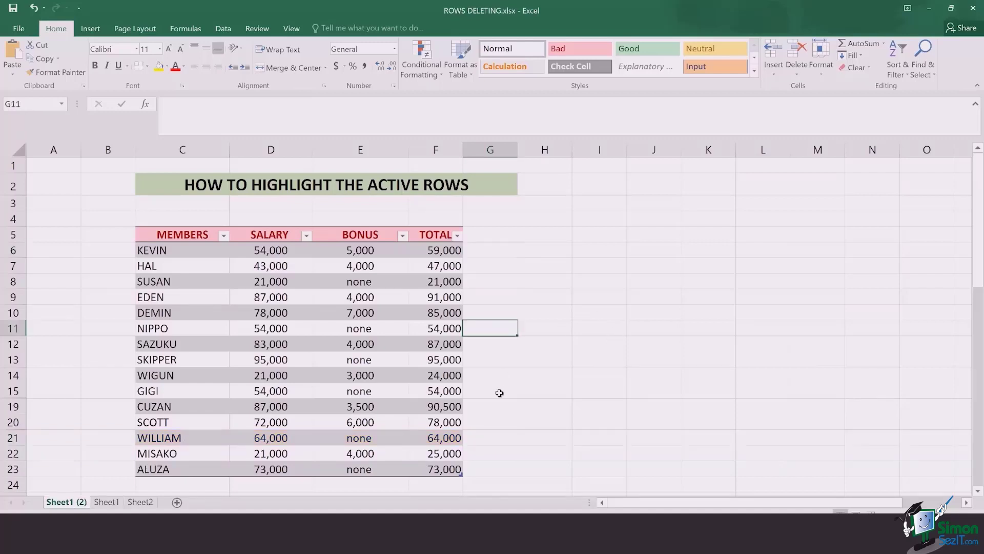
click(498, 391)
click(496, 295)
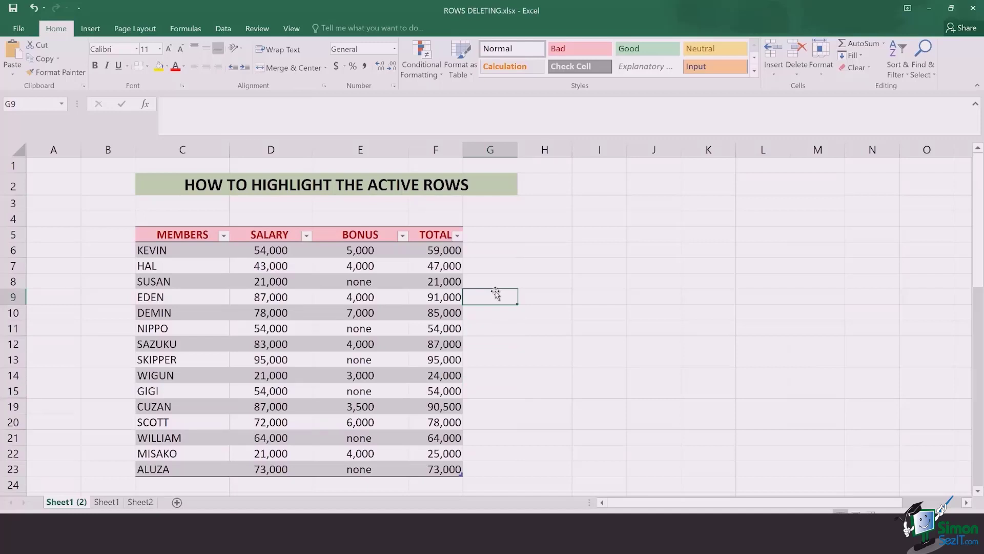
key(ctrl+a)
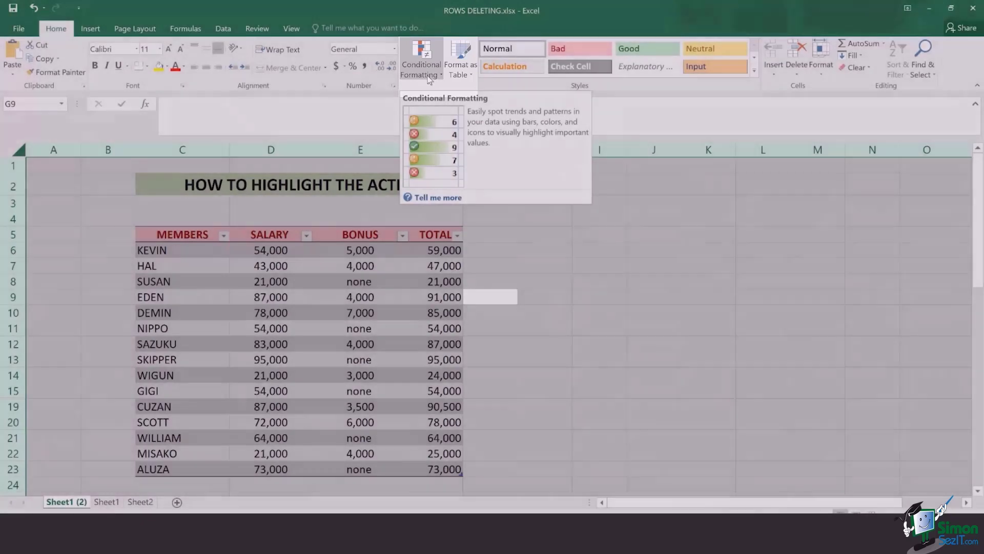
Step: Start a new formula-based conditional formatting rule with the formula =row()=cell("row")
click(428, 76)
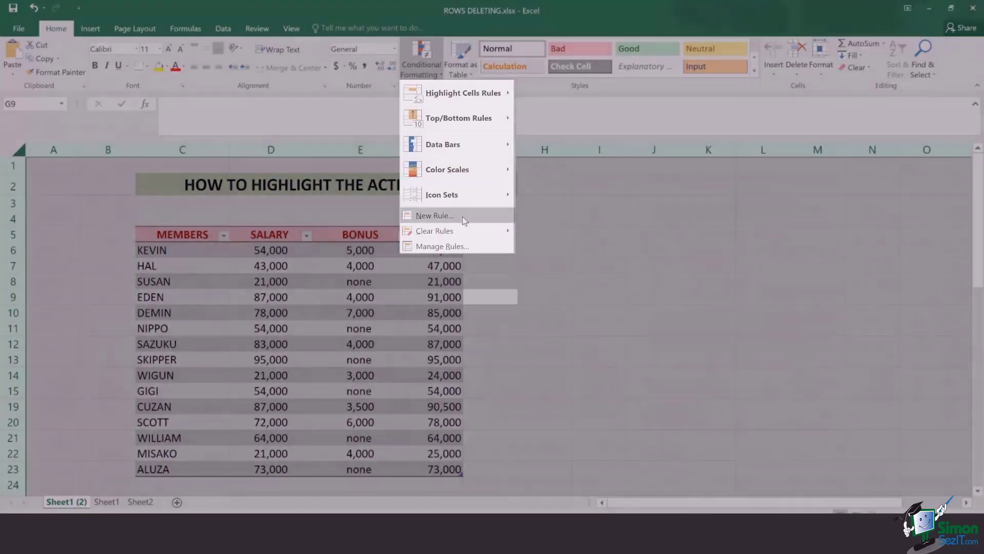
click(462, 218)
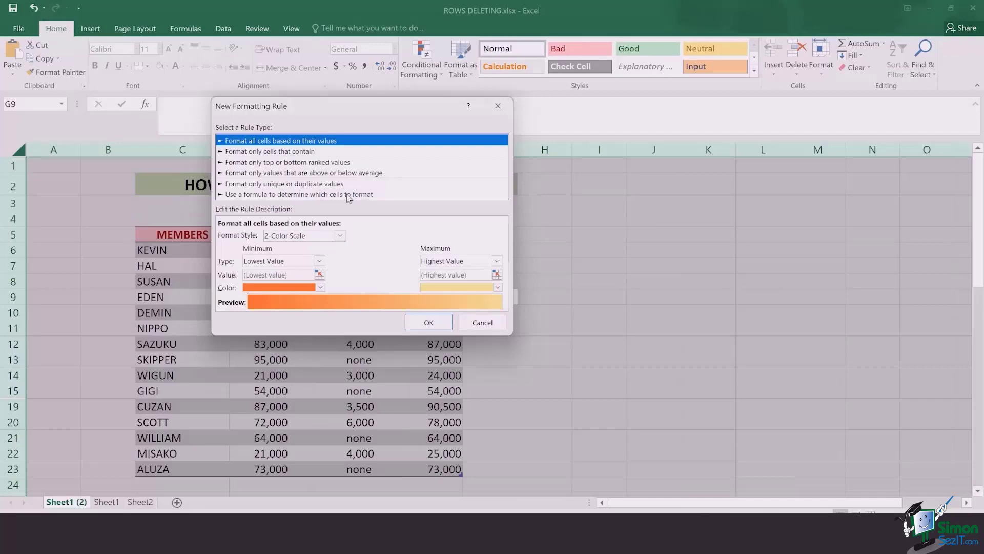
click(349, 195)
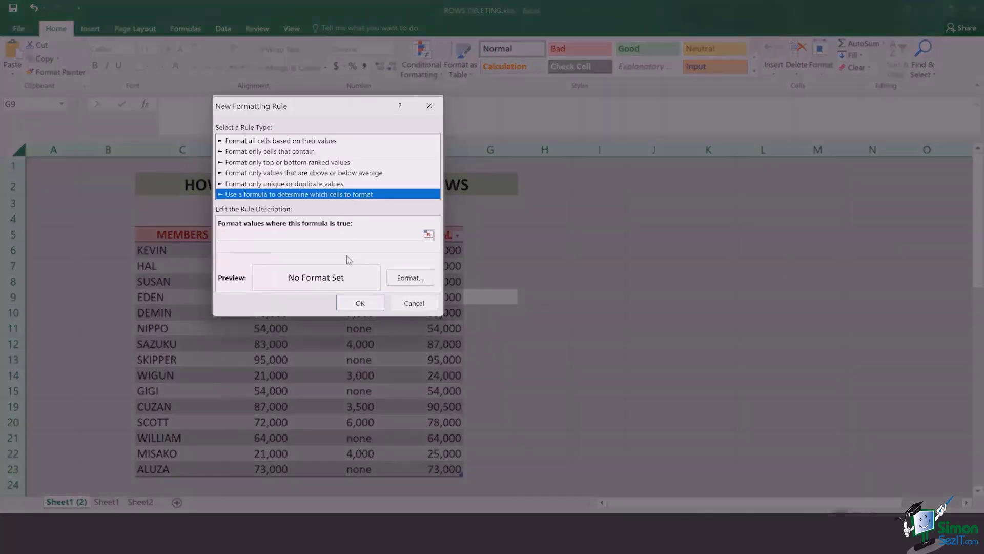
click(328, 238)
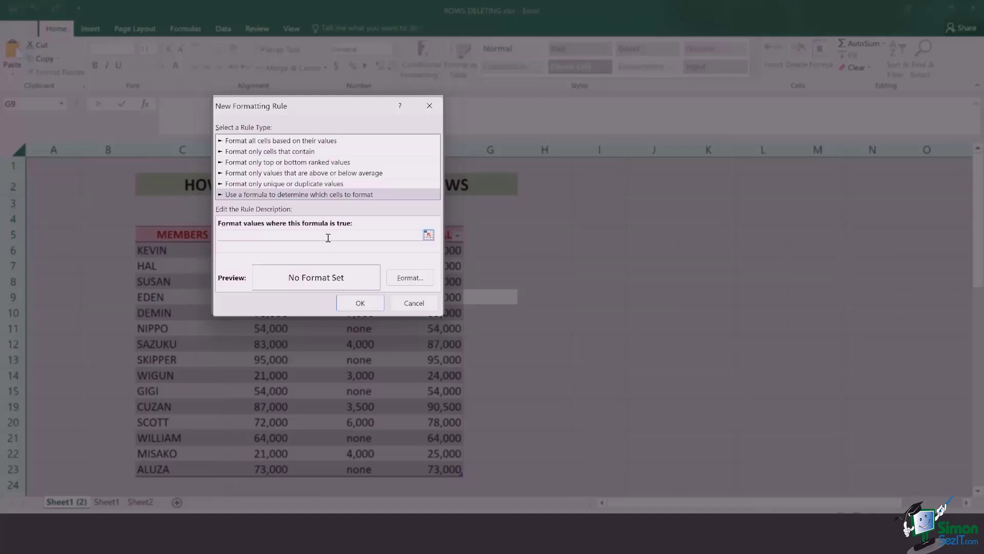
text(=)
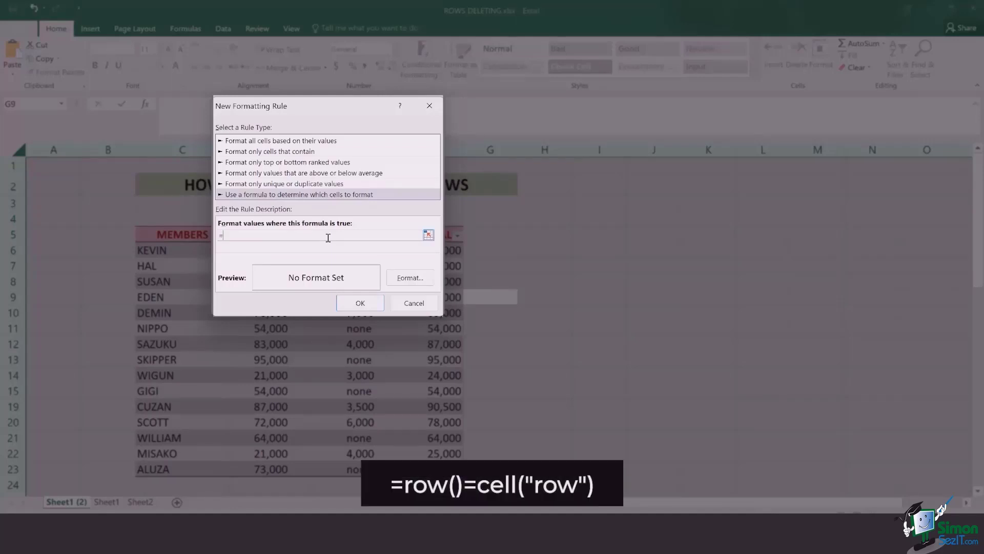
text(row()=cell("row"))
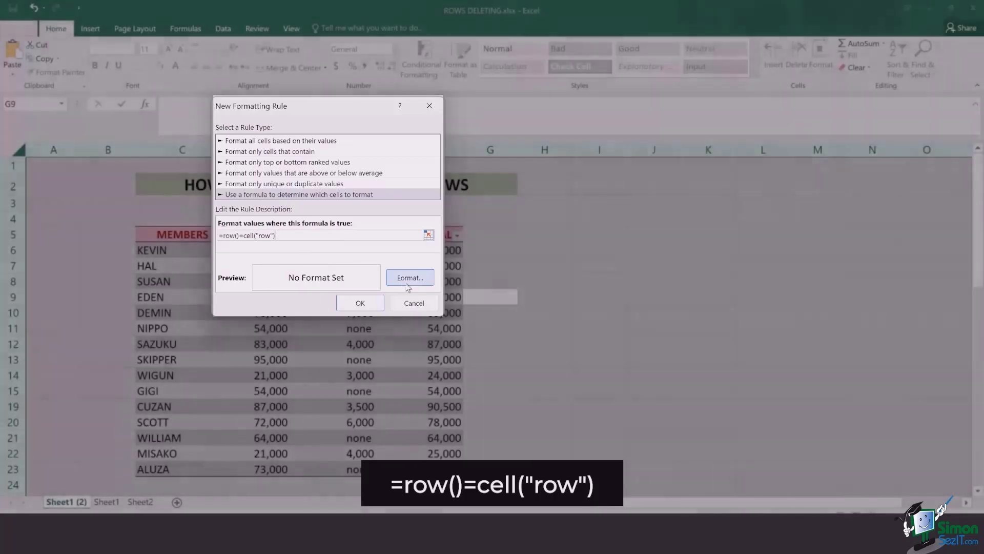
Step: Set the rule's format to a light peach fill
click(407, 284)
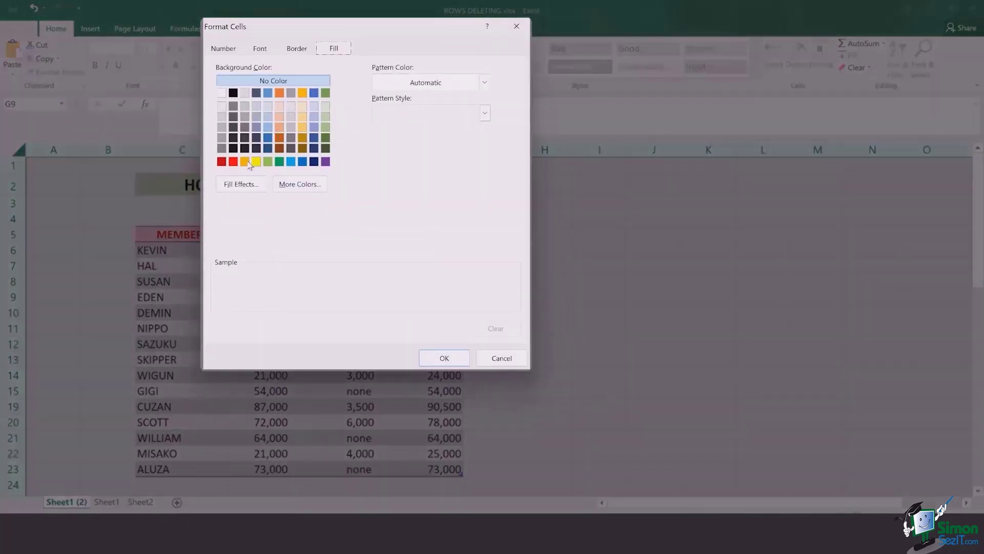
click(256, 162)
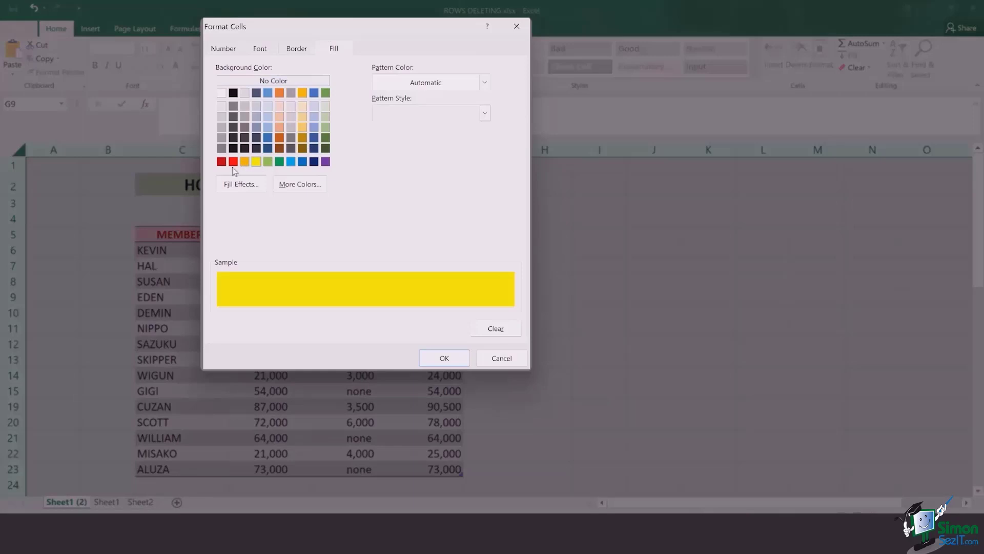
click(233, 163)
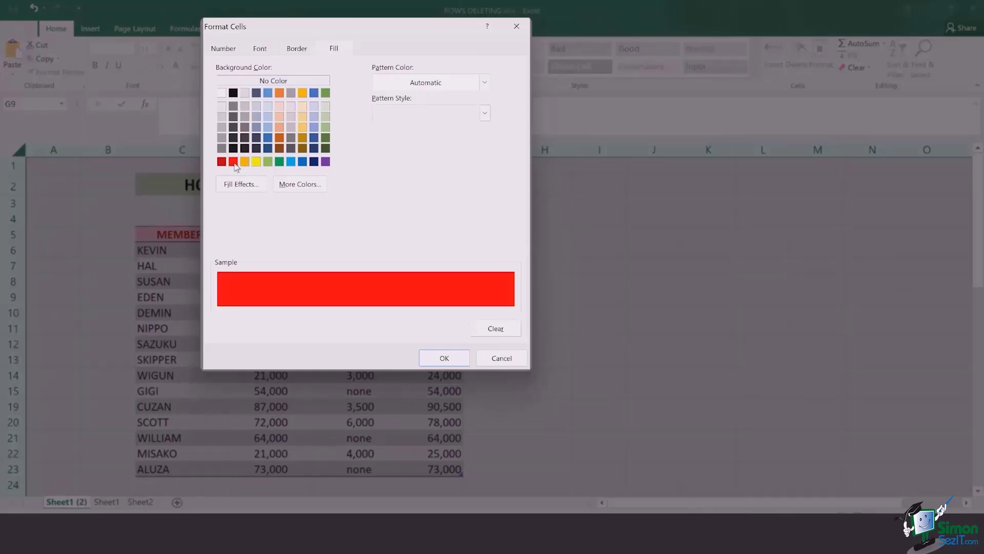
click(280, 128)
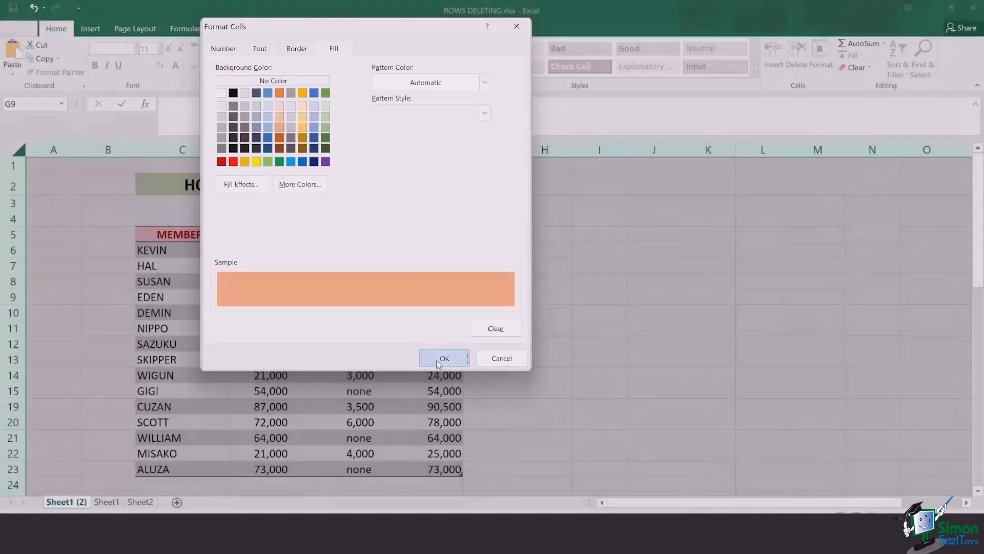
click(439, 360)
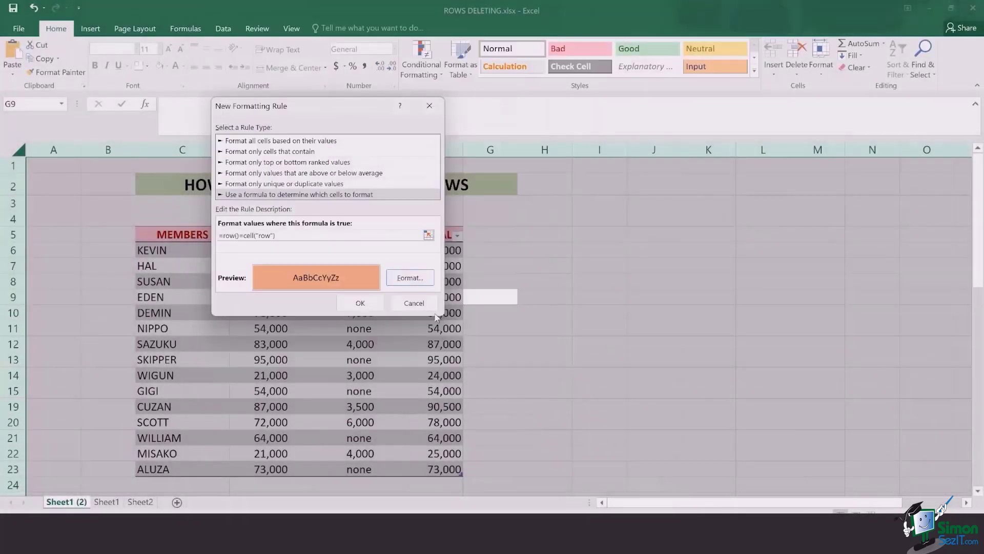
Step: Save the rule and test it by selecting cells in rows 10 and 12
click(361, 303)
click(479, 307)
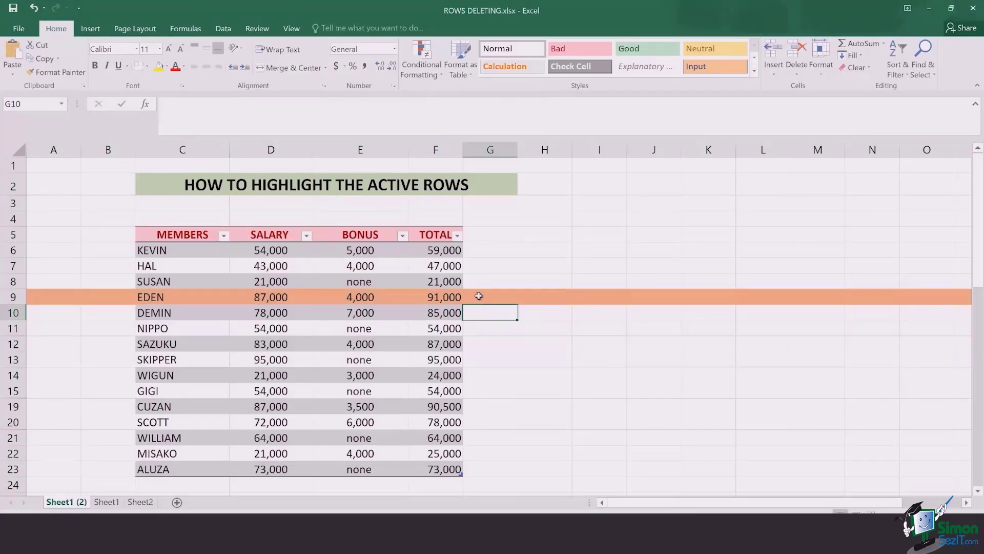
click(488, 340)
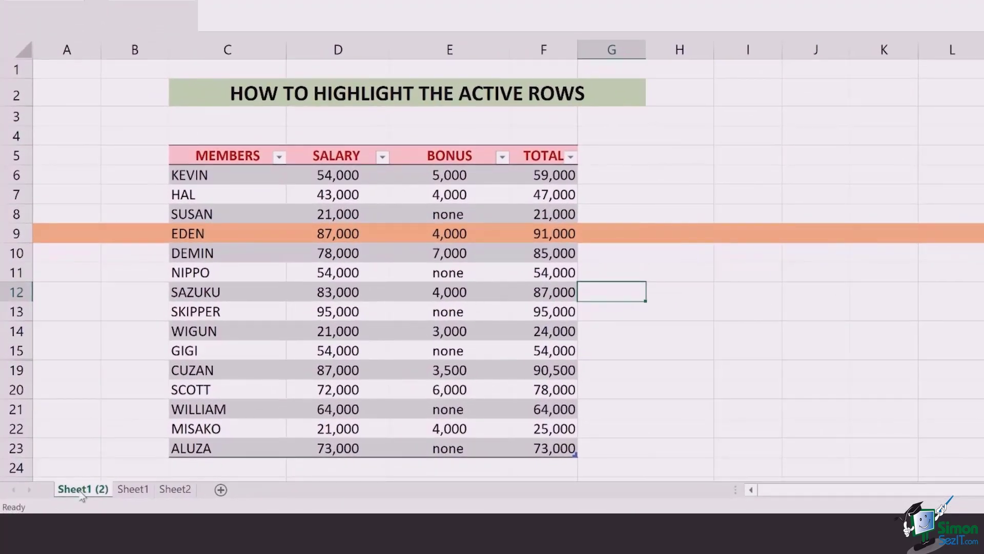
Step: Open the sheet's VBA code and create a Worksheet_SelectionChange procedure from the Worksheet object
right_click(81, 493)
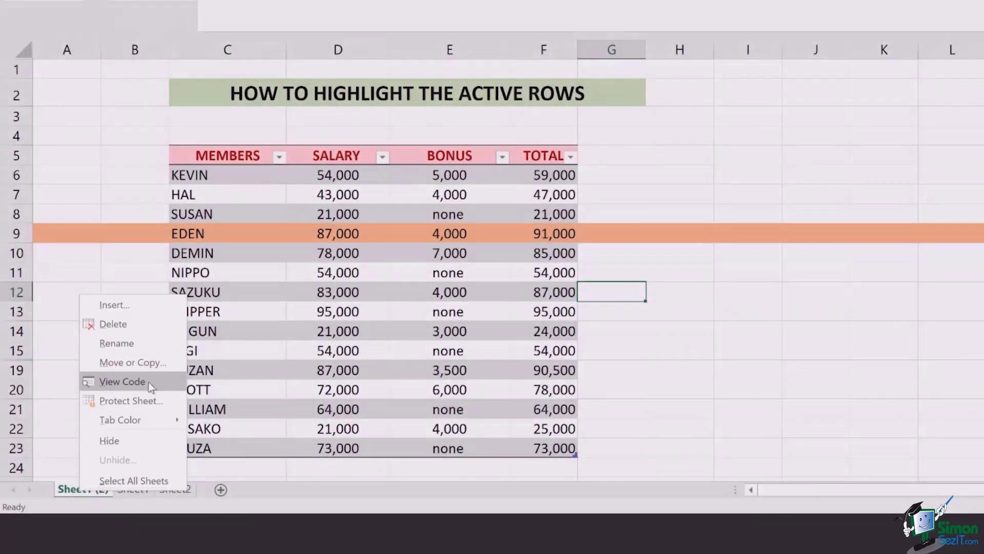
click(149, 381)
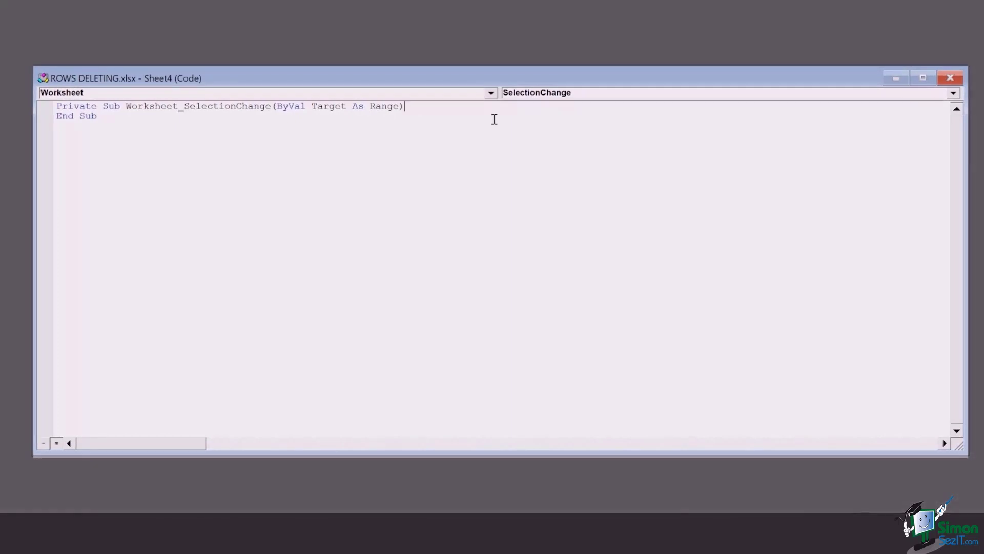
click(491, 94)
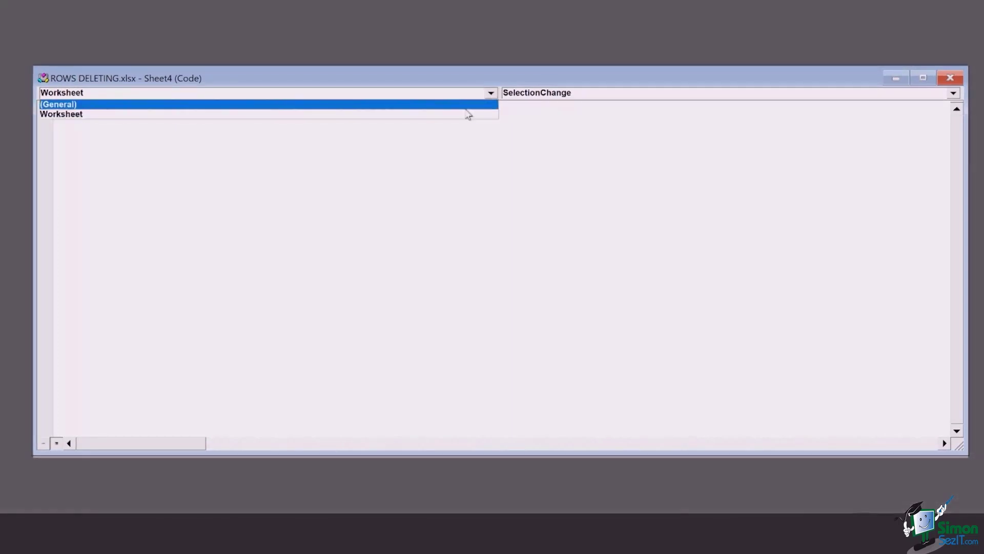
click(466, 105)
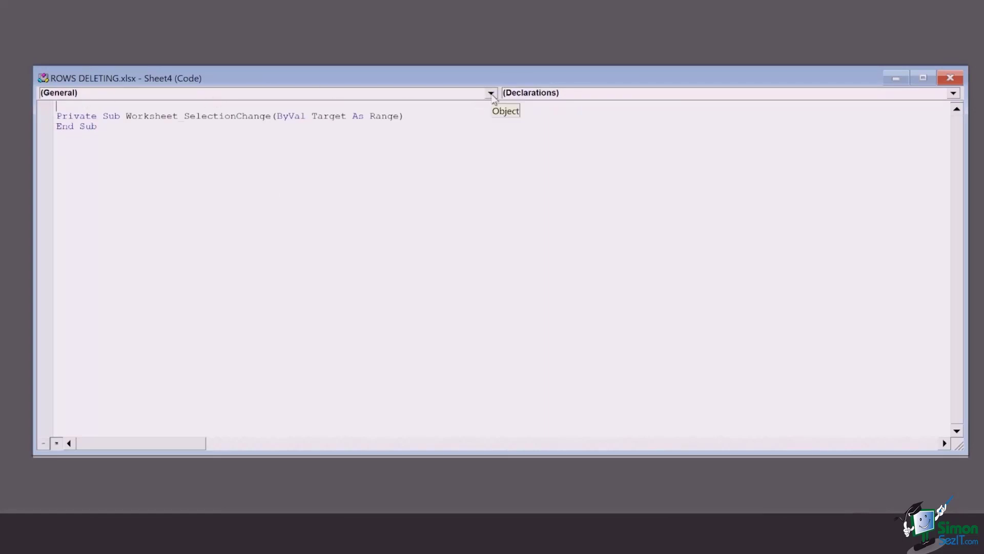
click(491, 93)
click(492, 115)
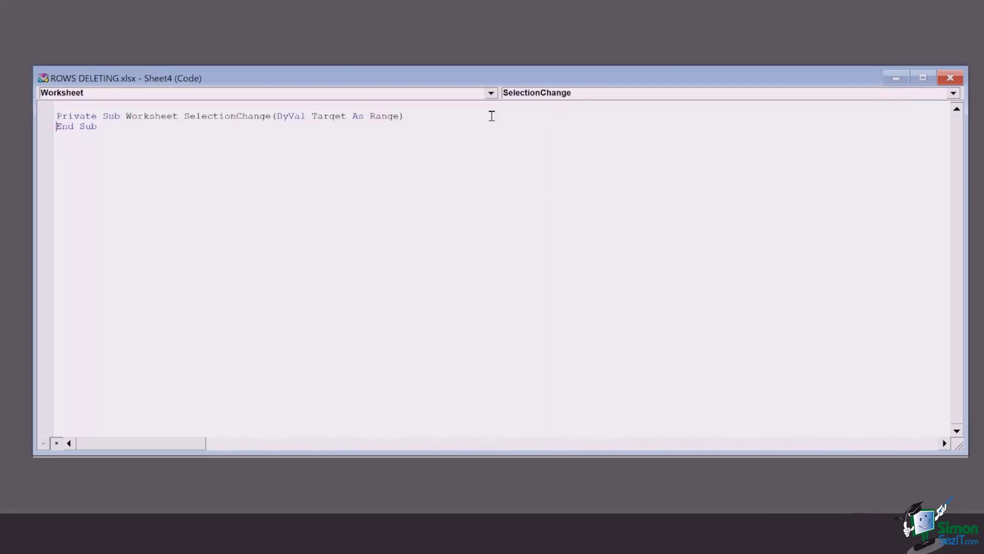
Step: Add the line Target.Calculate inside the Worksheet_SelectionChange procedure
click(432, 113)
key(Return)
text(target.cal)
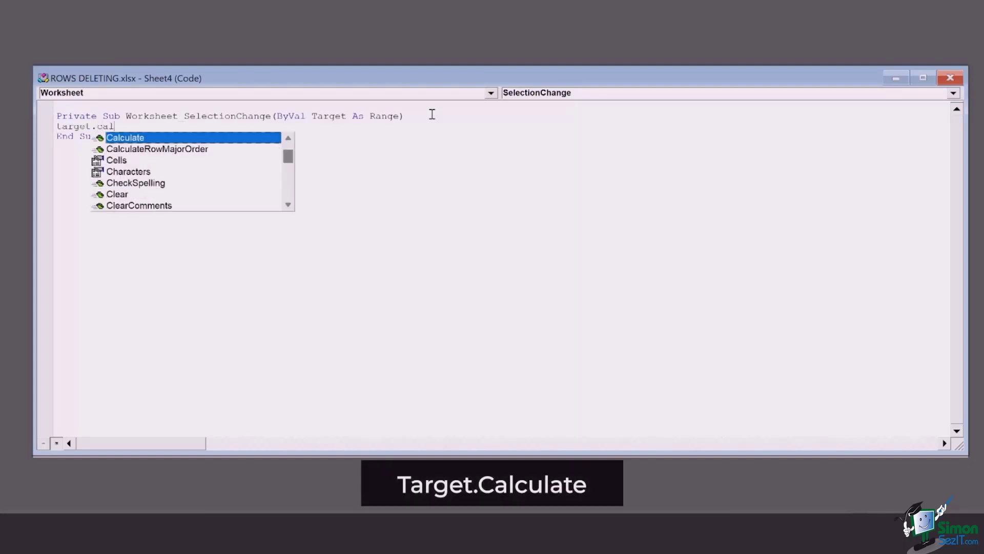
key(Return)
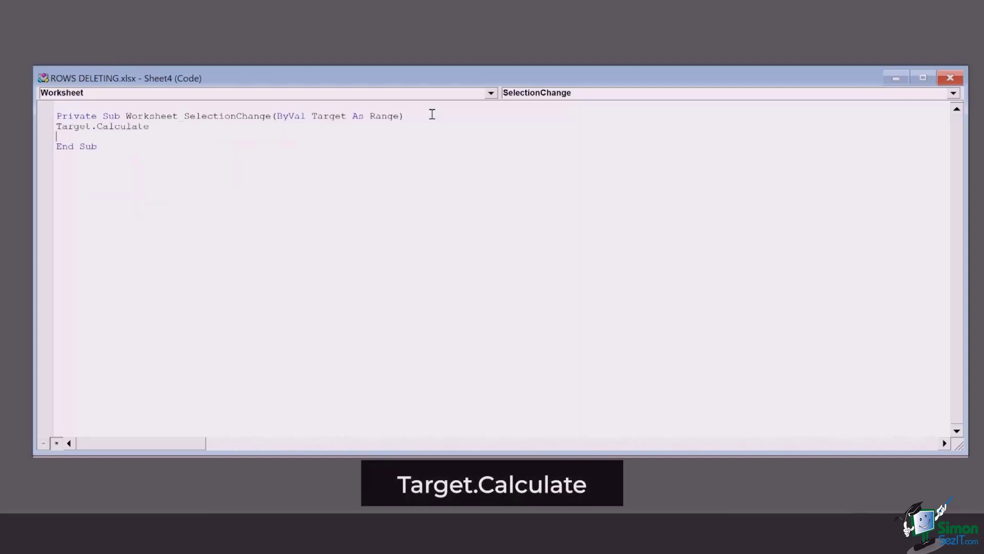
key(BackSpace)
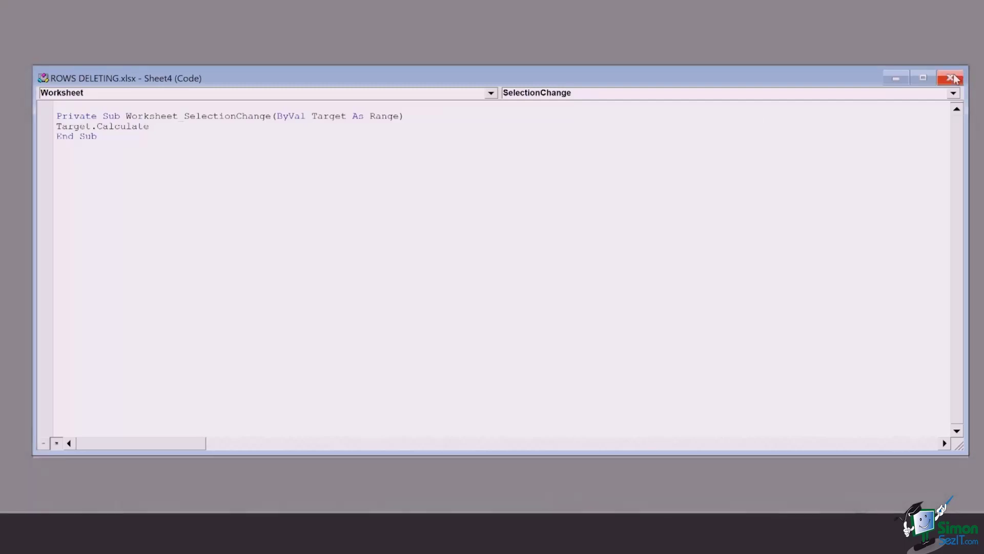
Step: Close the VBA editor and select cells in rows 14, 7 and 20 to watch the highlight follow
click(952, 77)
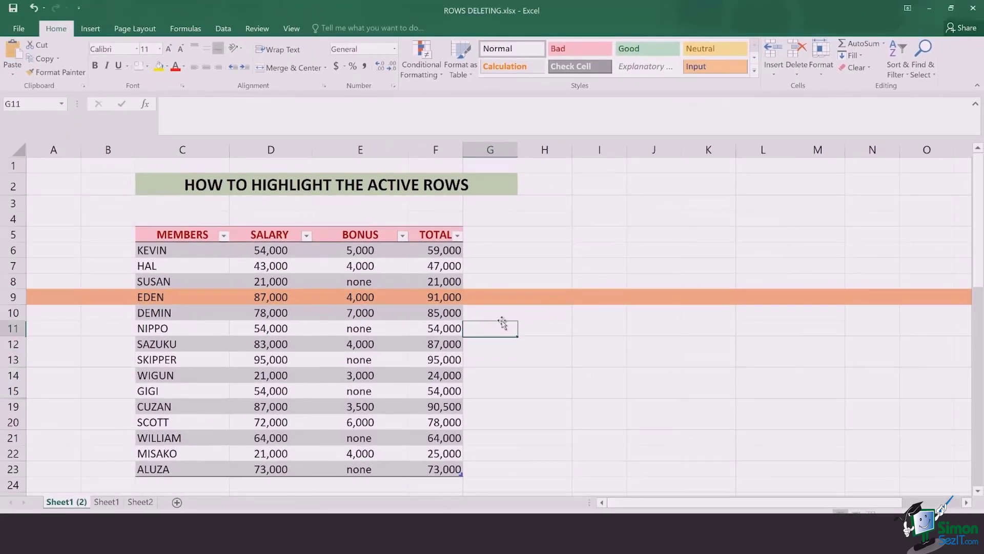
click(501, 371)
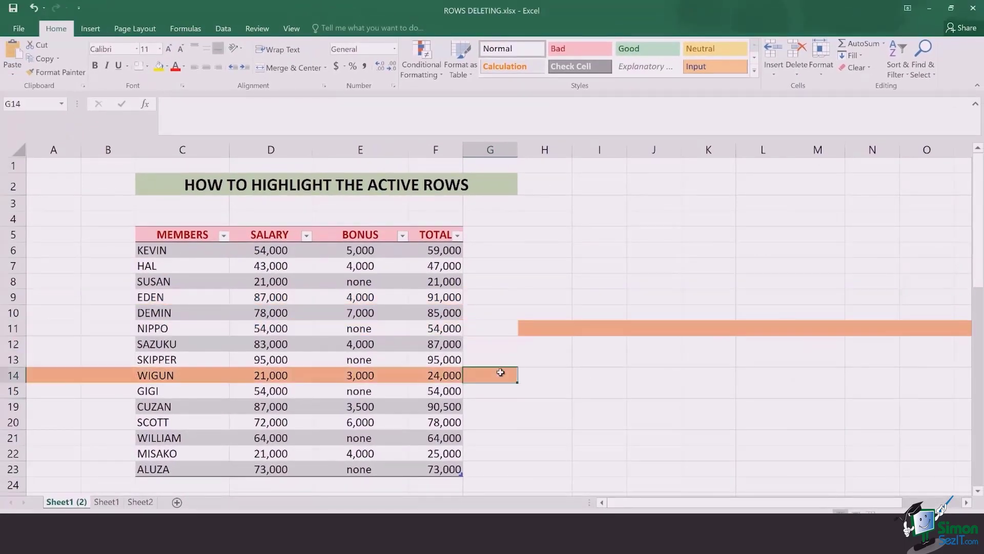
click(493, 270)
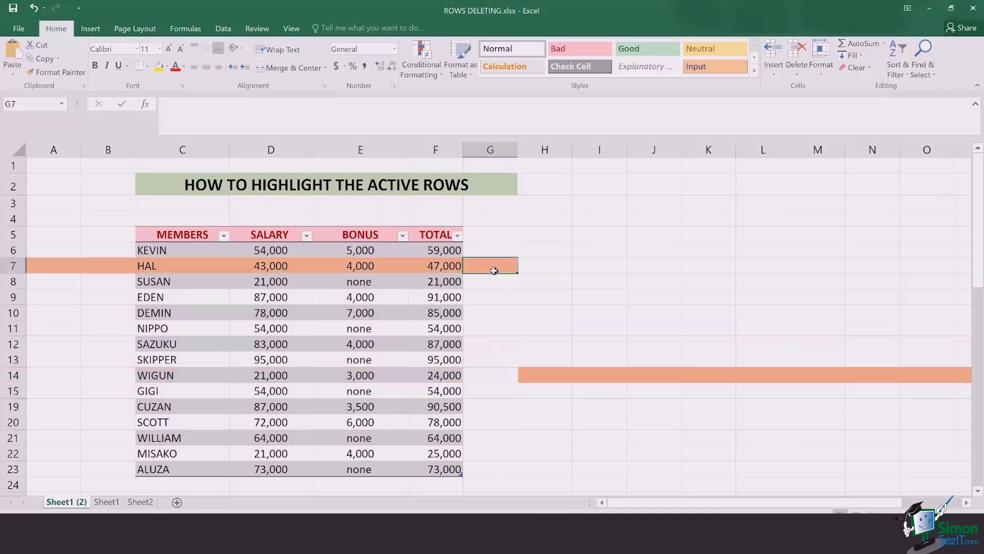
click(494, 427)
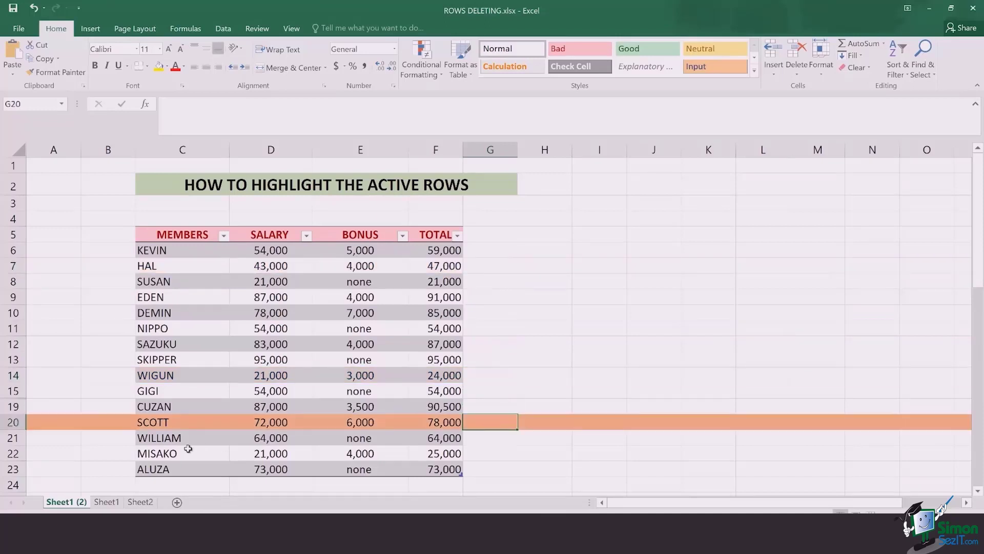